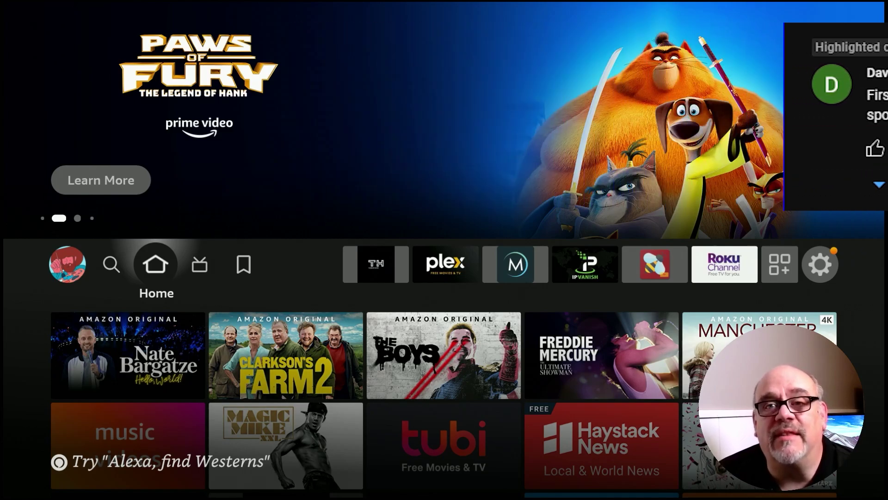
- Move left along the top bar past Home, Search and the profile icon to the Settings gear
key("Right")
key("Right")
key("Right")
key("Right")
key("Right")
key("Right")
key("Right")
key("Right")
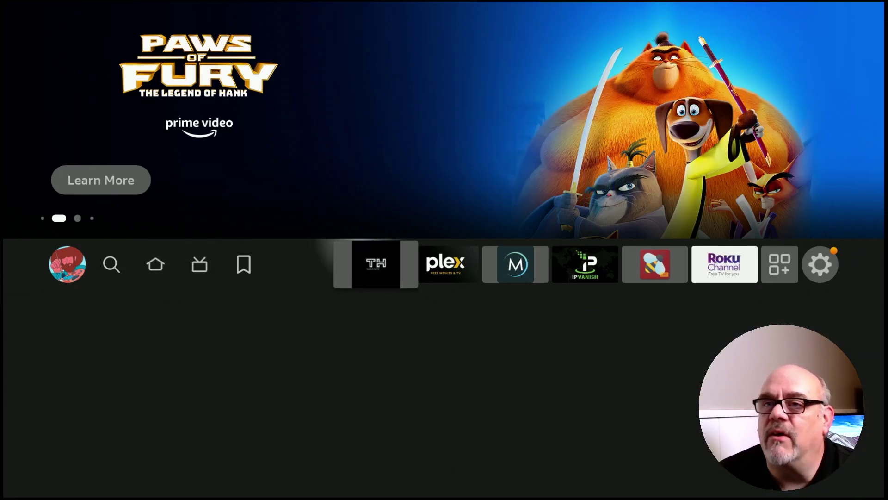
key("Left")
key("Left")
key("Left")
key("Left")
key("Left")
key("Left")
key("Left")
key("Left")
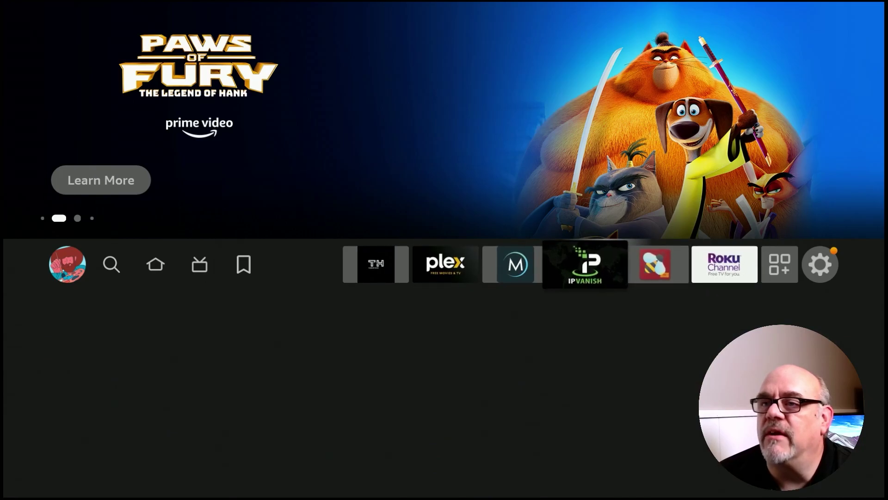
key("Left")
key("Right")
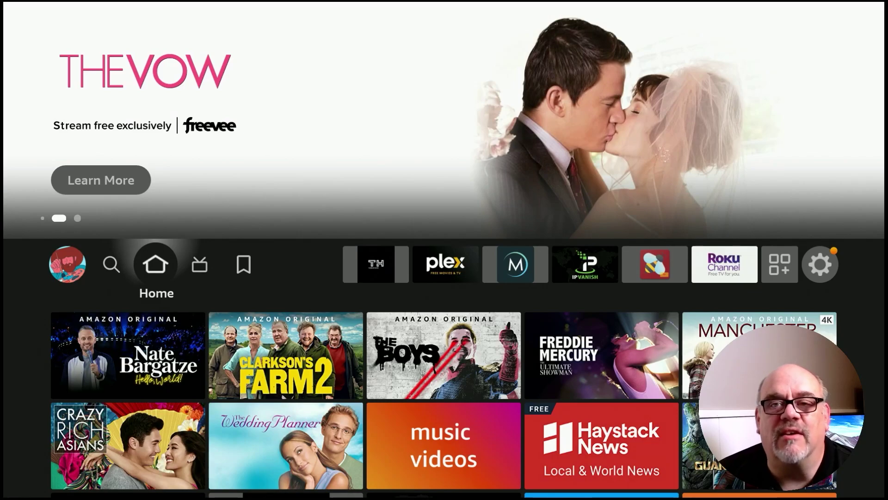
key("Left")
key("Left")
key("Left")
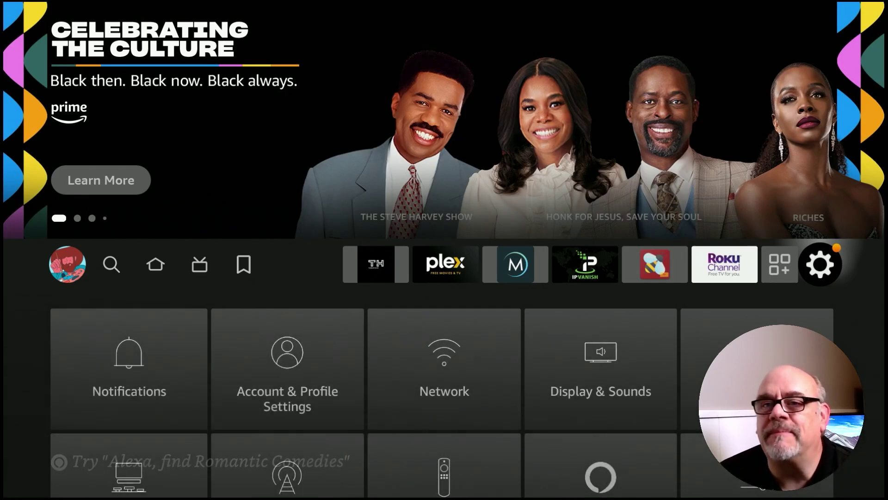
- Open My Fire TV in Settings and highlight Developer options
key("Down")
key("Down")
key("Down")
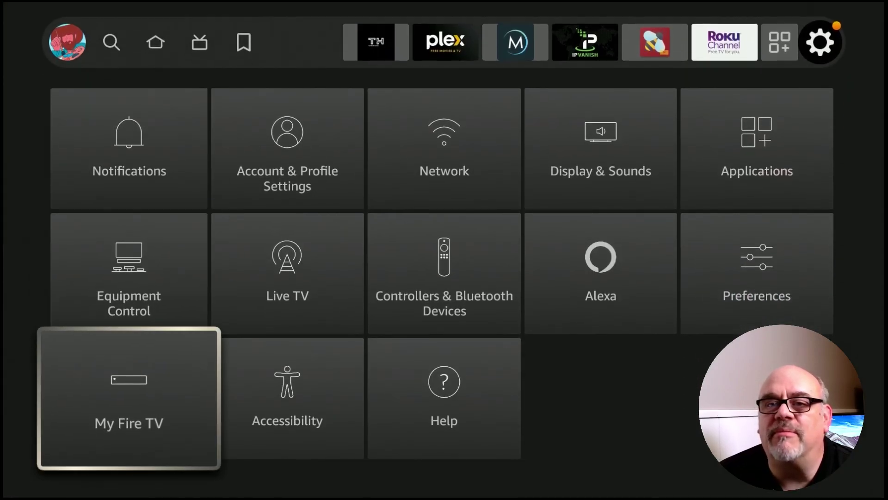
key("Return")
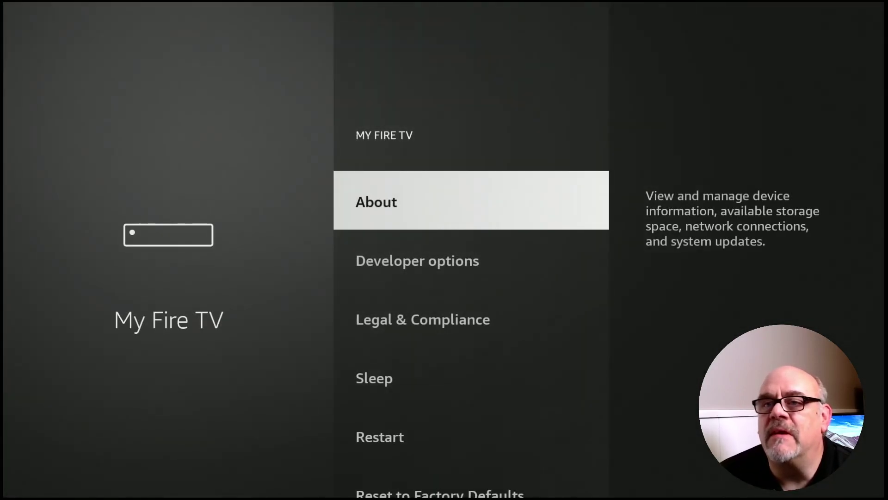
key("Down")
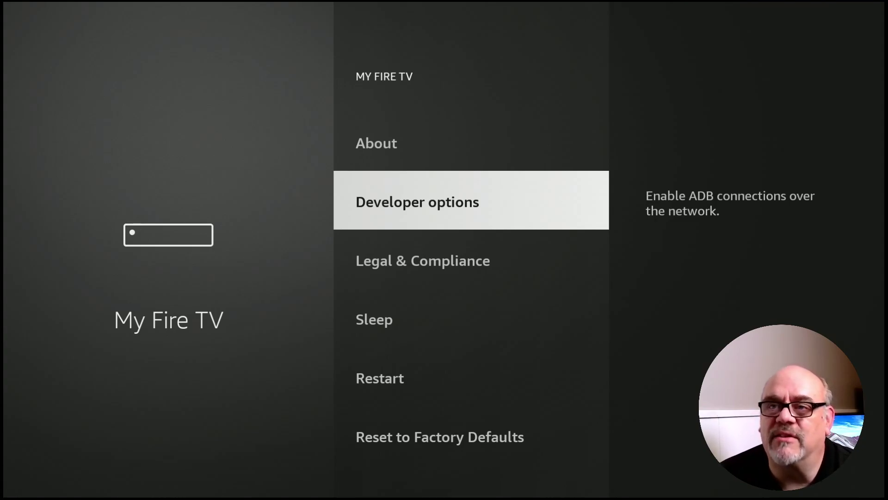
- In Developer options > Install unknown apps, toggle Downloader off and back on, then go Home
key("Return")
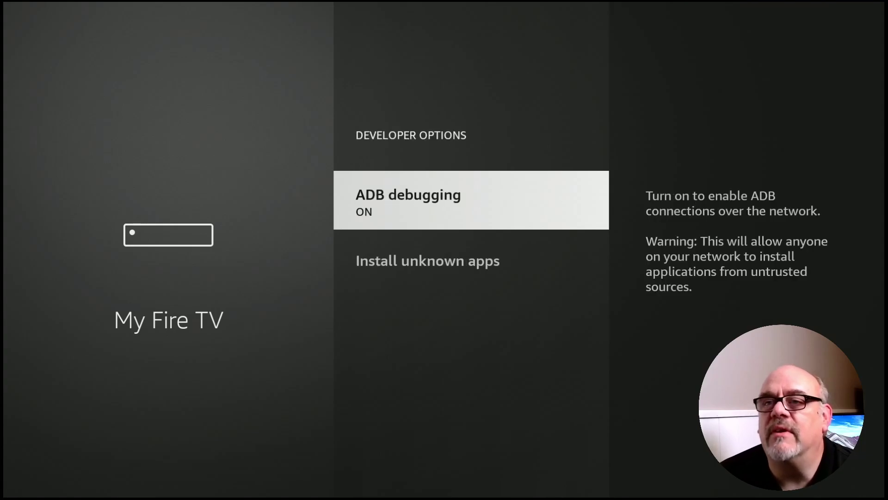
key("Down")
key("Return")
key("Down")
key("Down")
key("Down")
key("Down")
key("Down")
key("Down")
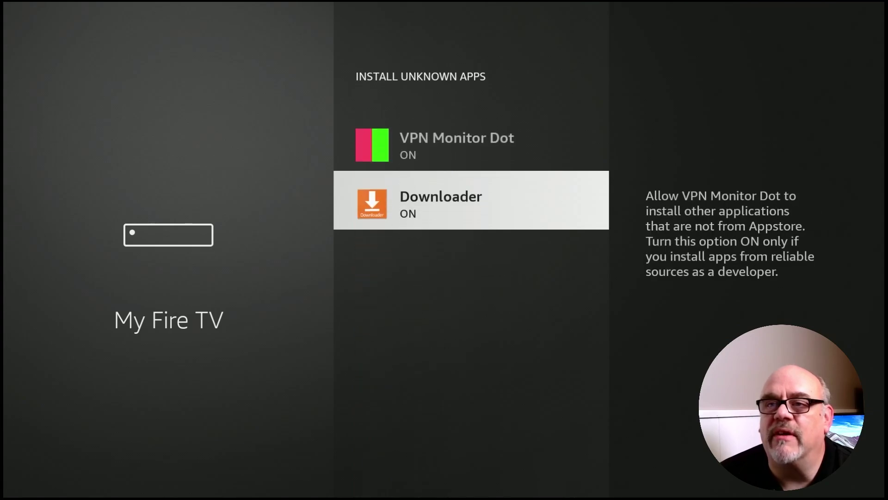
key("Return")
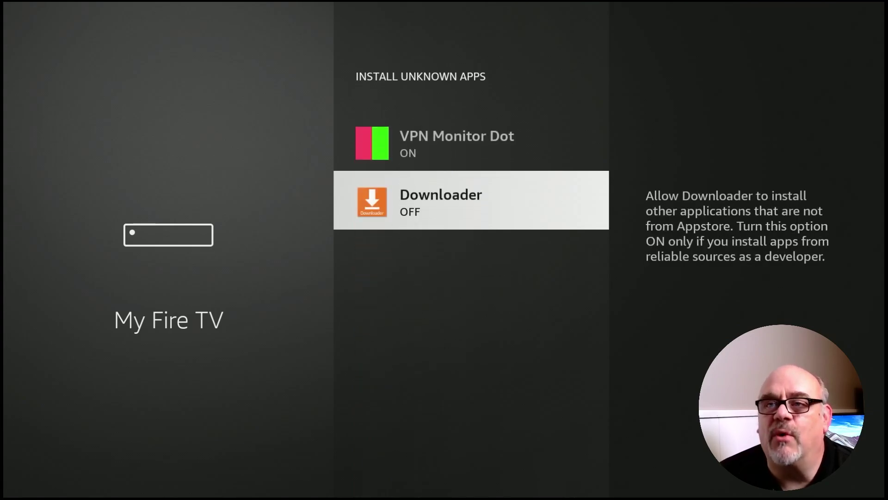
key("Return")
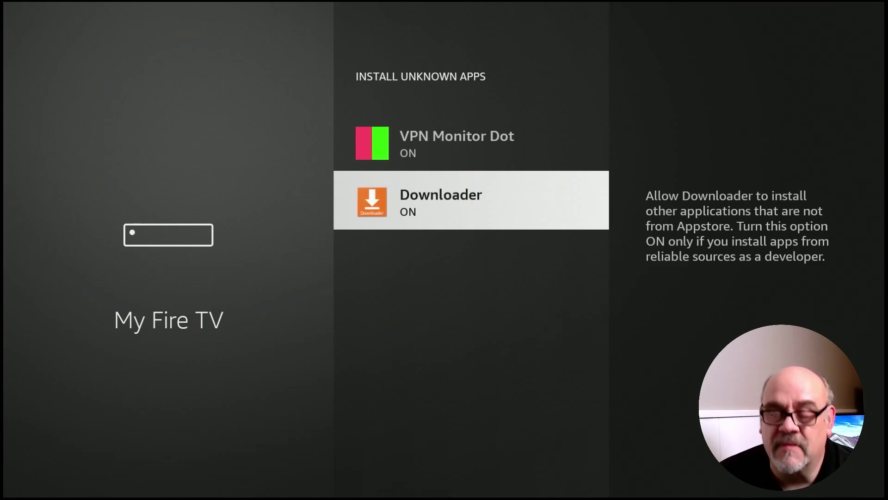
key("Home")
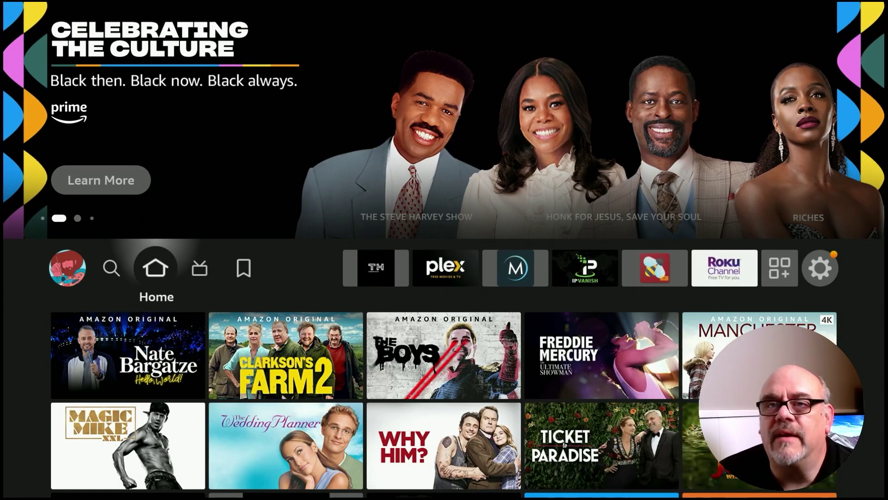
key("Left")
key("Left")
key("Left")
key("Left")
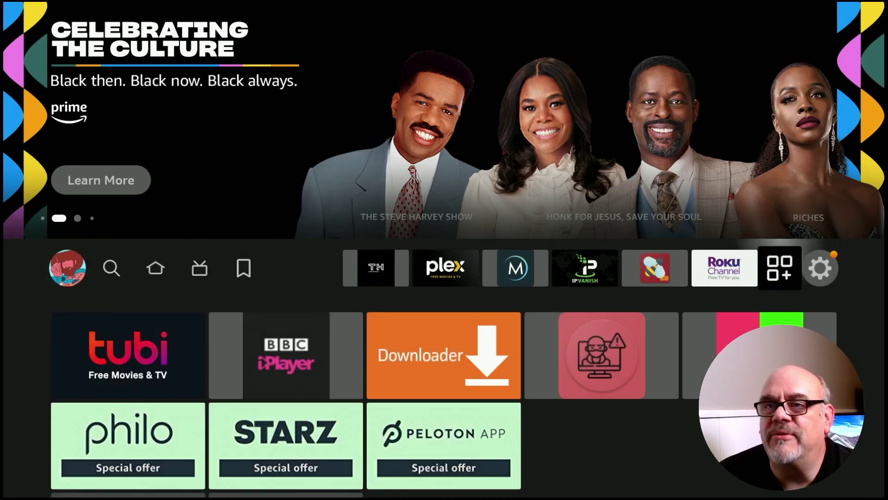
- Launch Downloader from the installed apps row and focus its URL field
key("Down")
key("Right")
key("Right")
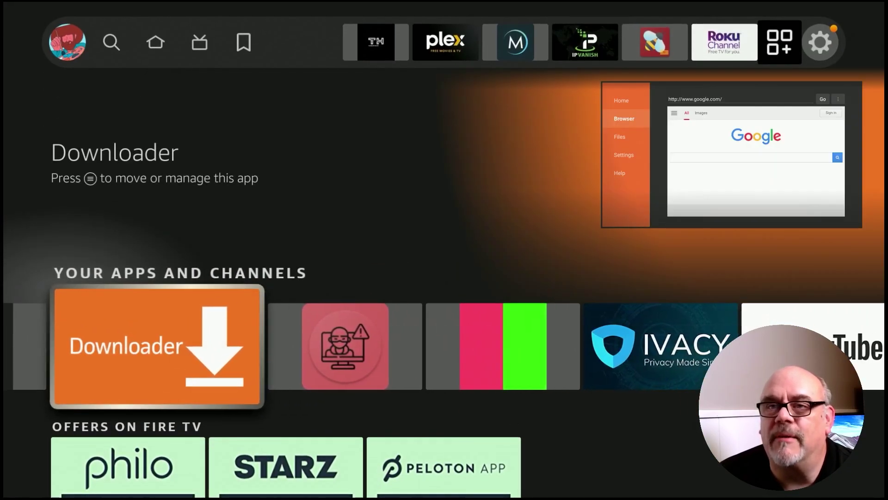
key("Return")
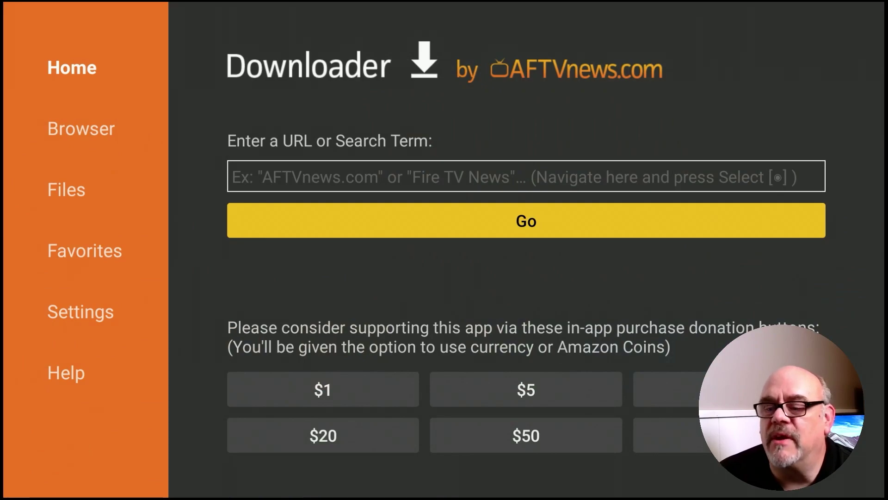
key("Up")
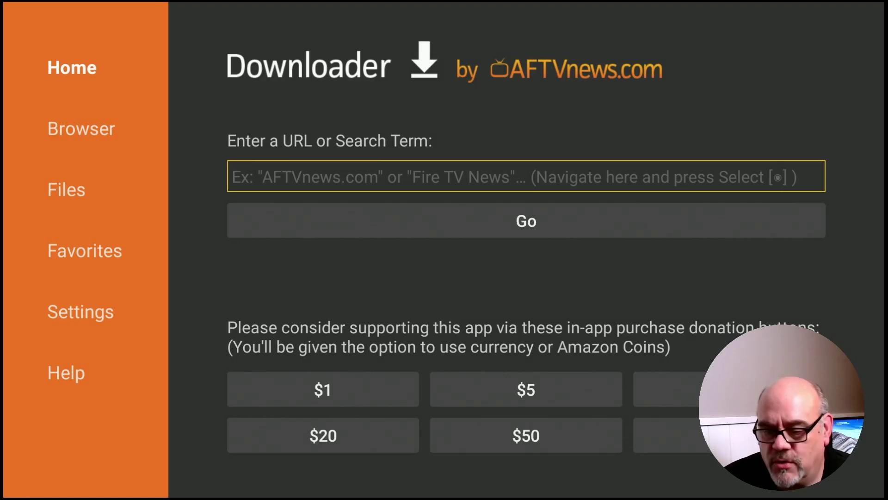
- Enter the code 89364 in Downloader to load cordcuttersli.com, then view it fullscreen
key("Return")
key("Left")
key("Left")
key("Left")
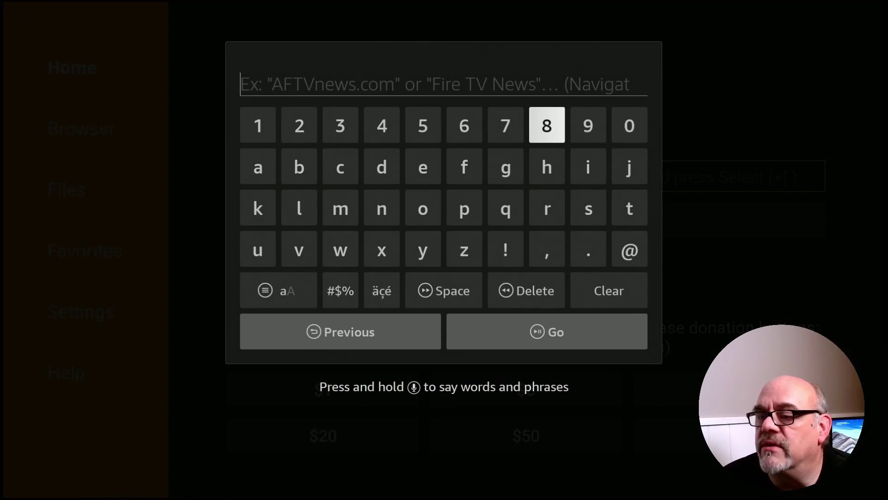
key("Return")
key("Right")
key("Return")
key("Left")
key("Left")
key("Left")
key("Left")
key("Left")
key("Left")
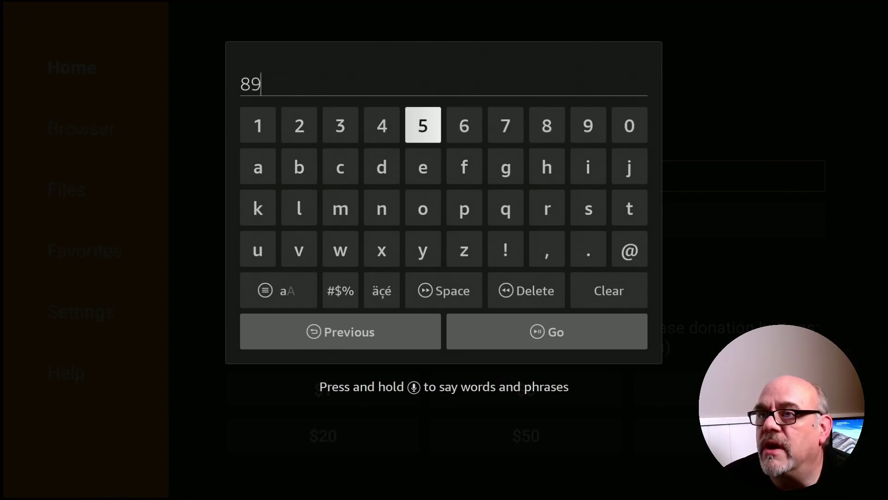
key("Return")
key("Right")
key("Right")
key("Right")
key("Return")
key("Left")
key("Left")
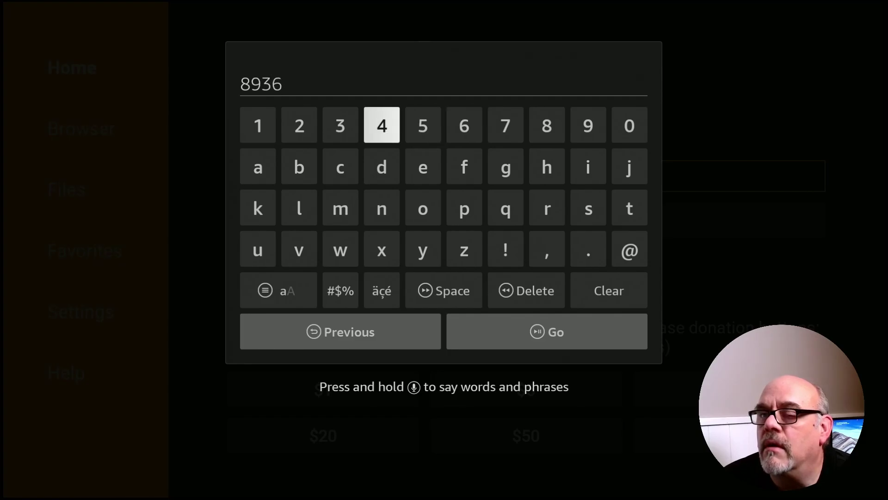
key("Return")
key("Down")
key("Down")
key("Down")
key("Down")
key("Down")
key("Right")
key("Return")
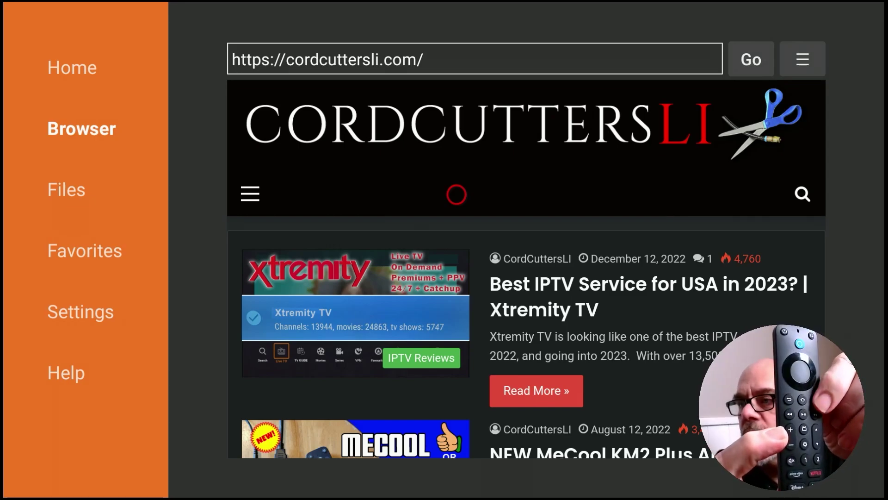
key("Menu")
key("Menu")
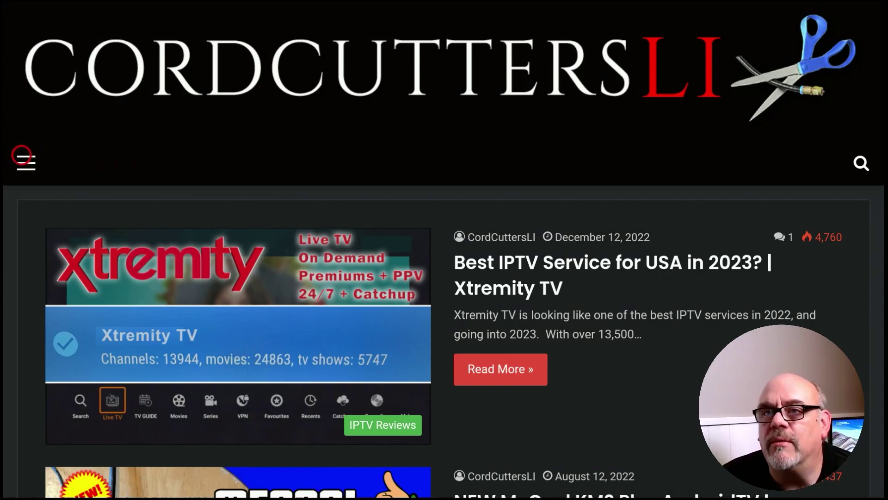
- Go to the site's Tutorials page and open the KODI 20.0 Nexus link under Media Players
left_click(21, 158)
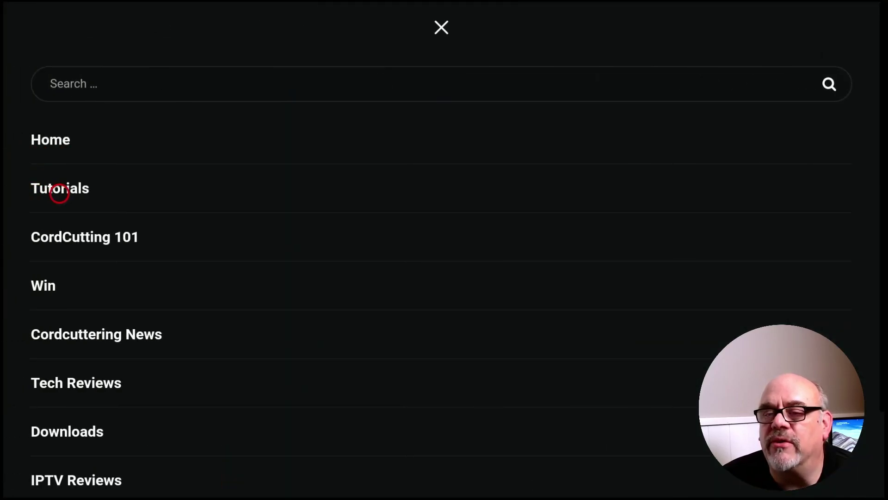
left_click(59, 194)
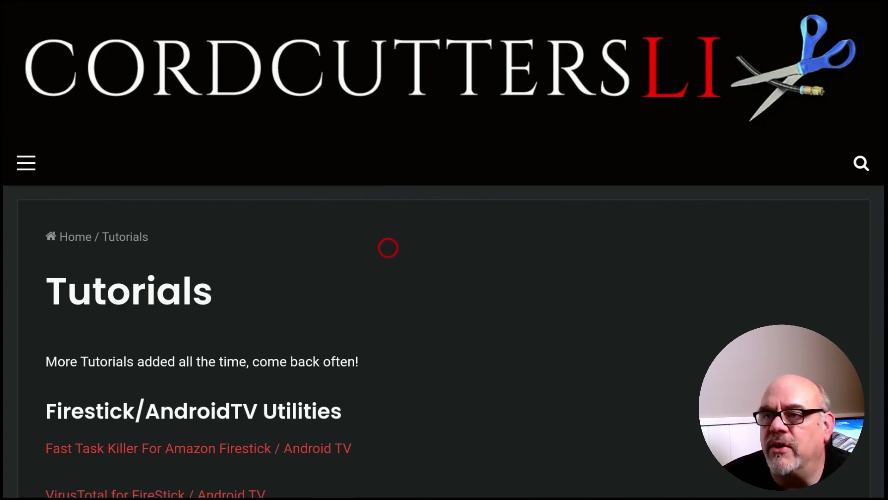
scroll(388, 462, "down", 15)
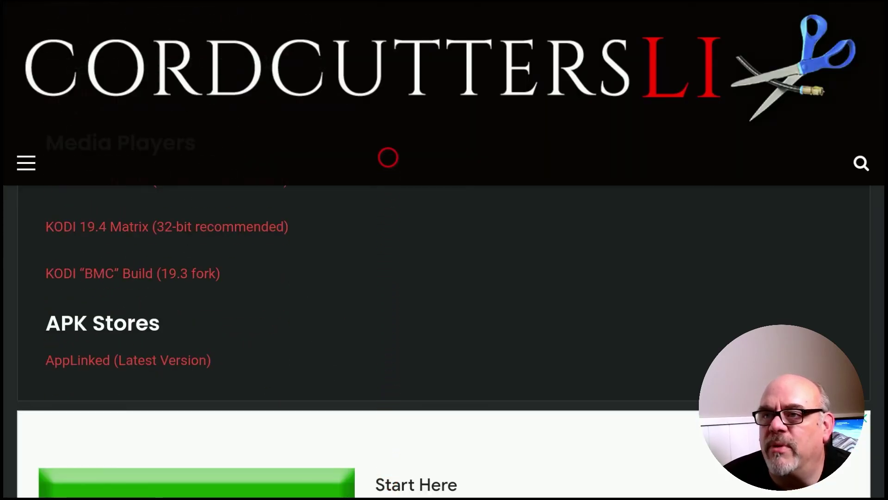
scroll(388, 74, "up", 15)
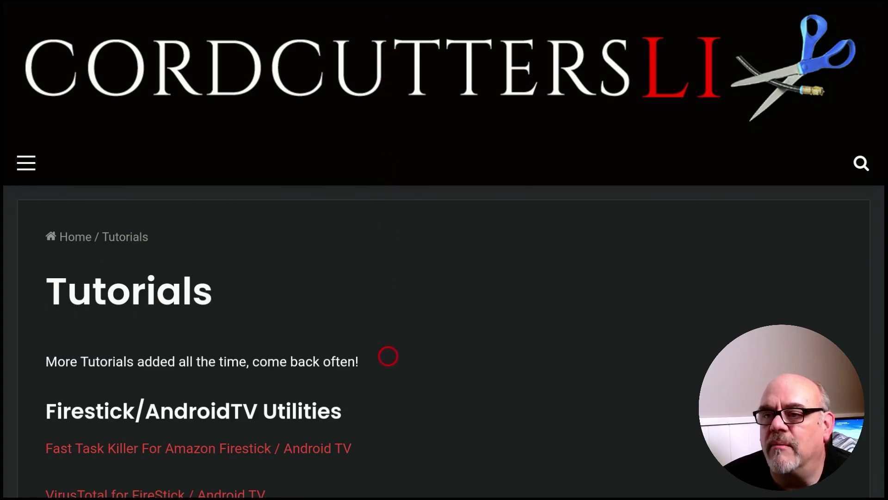
scroll(388, 478, "down", 10)
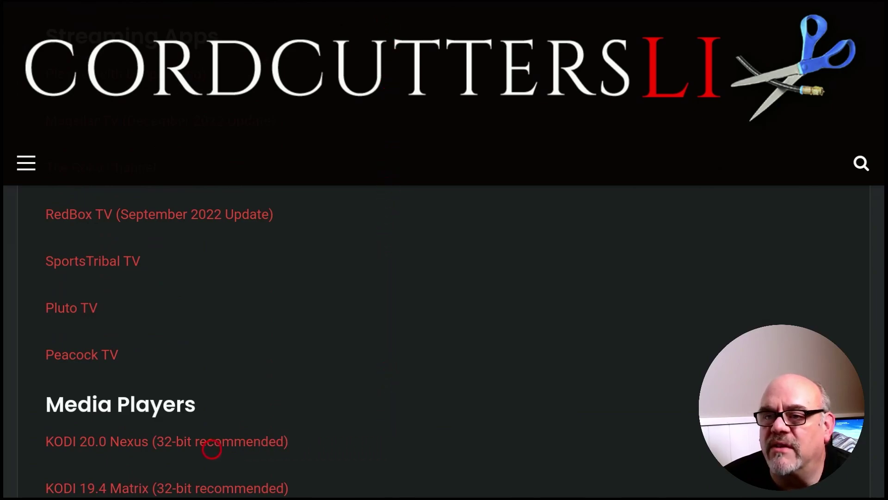
left_click(212, 449)
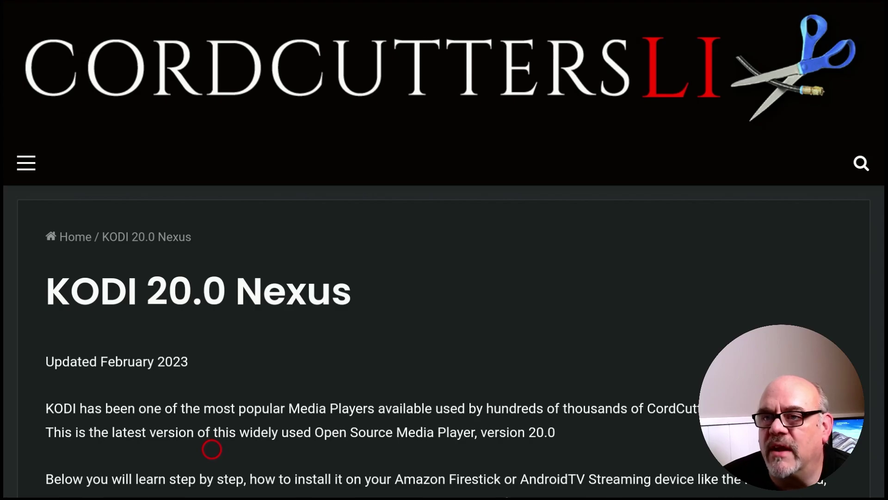
- Scroll down the KODI 20.0 Nexus page to the 32-bit download box (1 file, 69 MB)
scroll(212, 478, "down", 8)
scroll(212, 479, "down", 10)
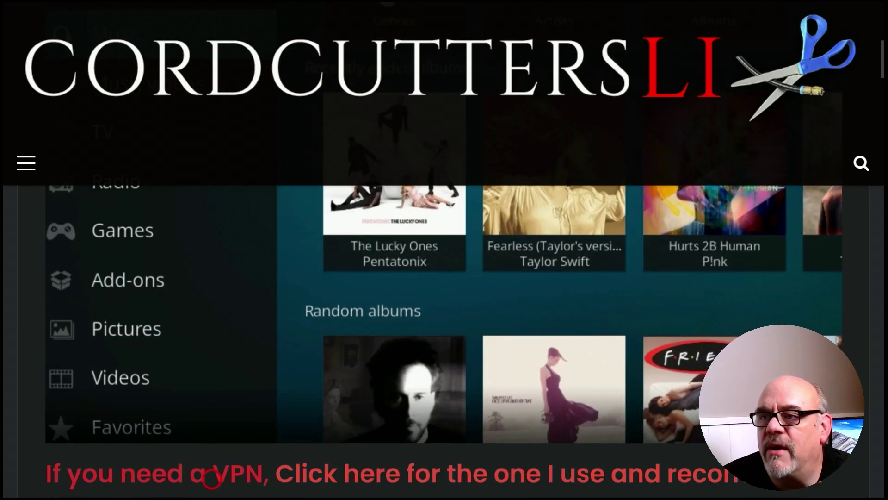
scroll(212, 478, "down", 8)
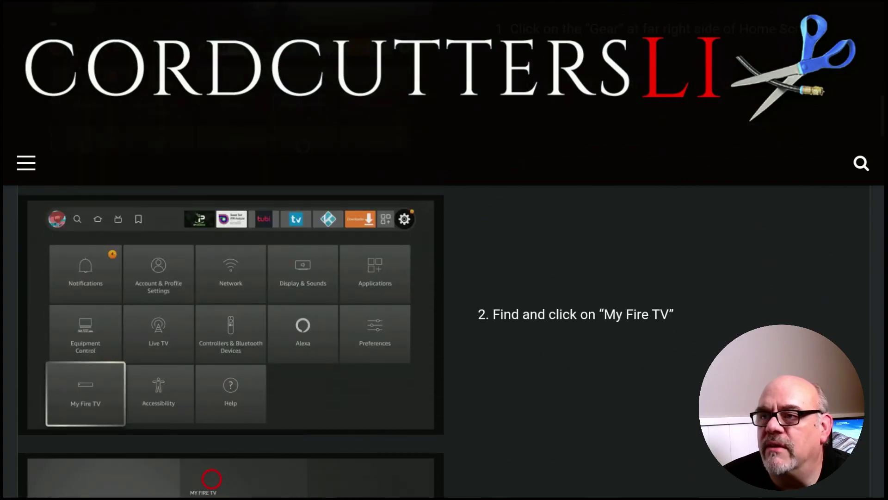
scroll(212, 479, "down", 8)
scroll(212, 479, "down", 16)
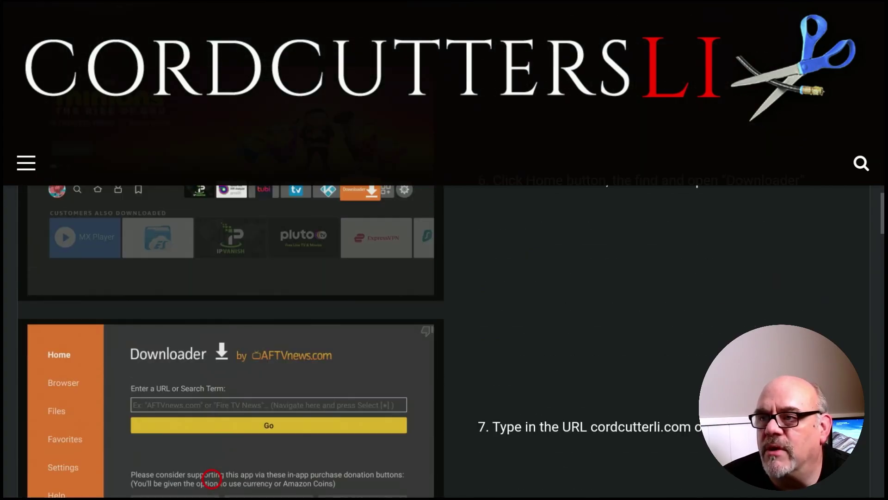
scroll(212, 479, "down", 6)
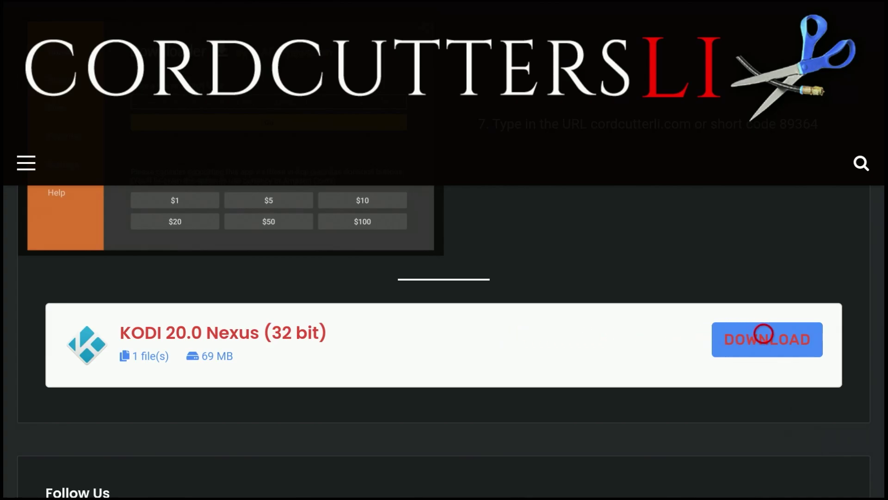
- Download KODI 20.0 Nexus (32 bit) and install it as an update to Kodi
left_click(764, 333)
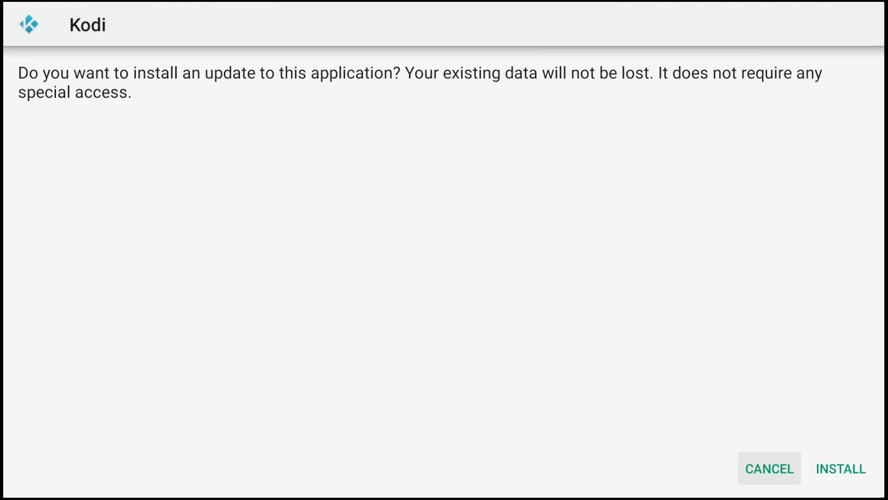
key("Right")
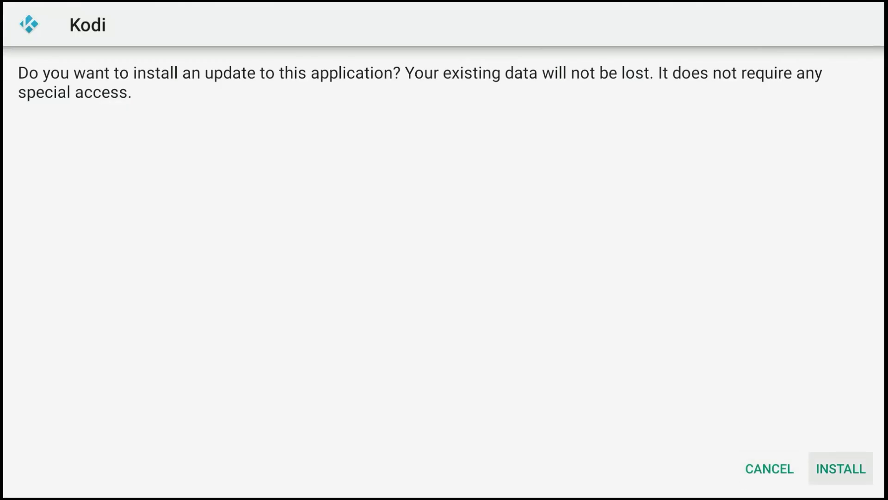
key("Return")
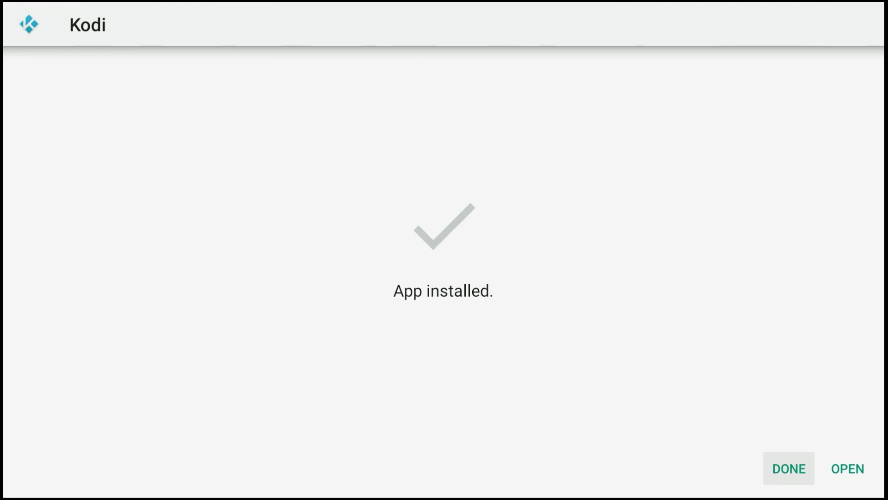
key("Return")
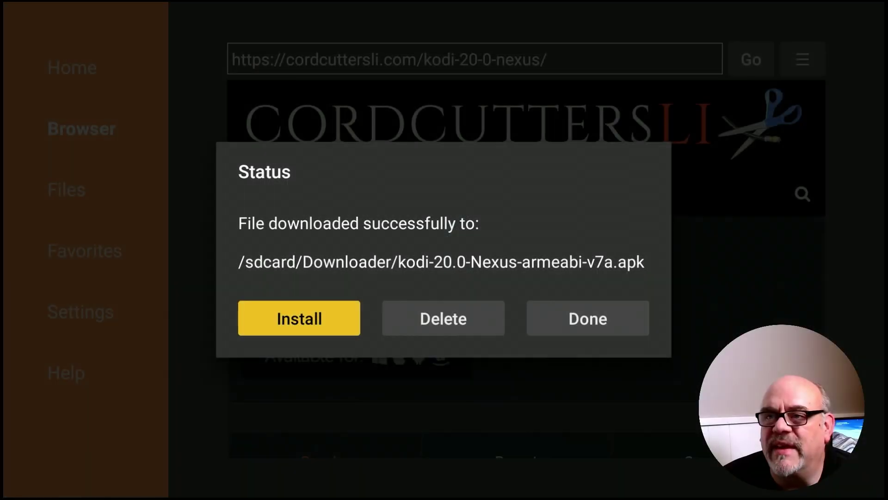
- Delete the downloaded kodi-20.0-Nexus-armeabi-v7a.apk file and confirm the deletion
key("Right")
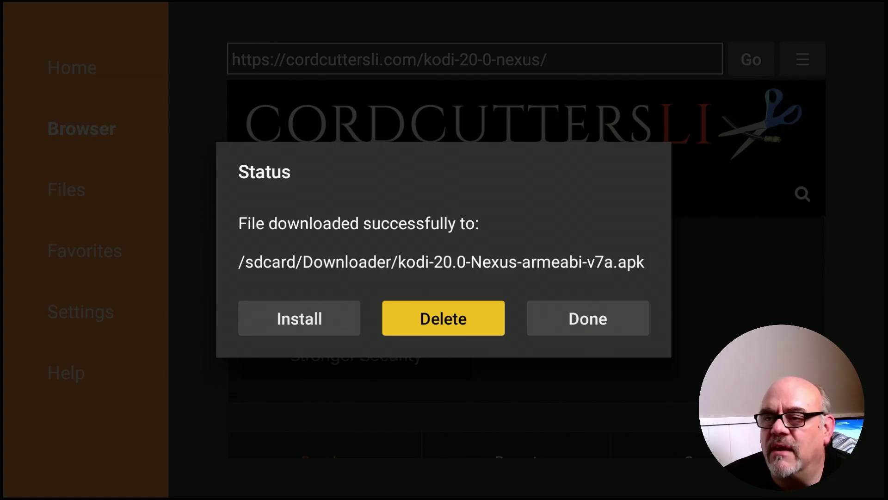
key("Return")
key("Left")
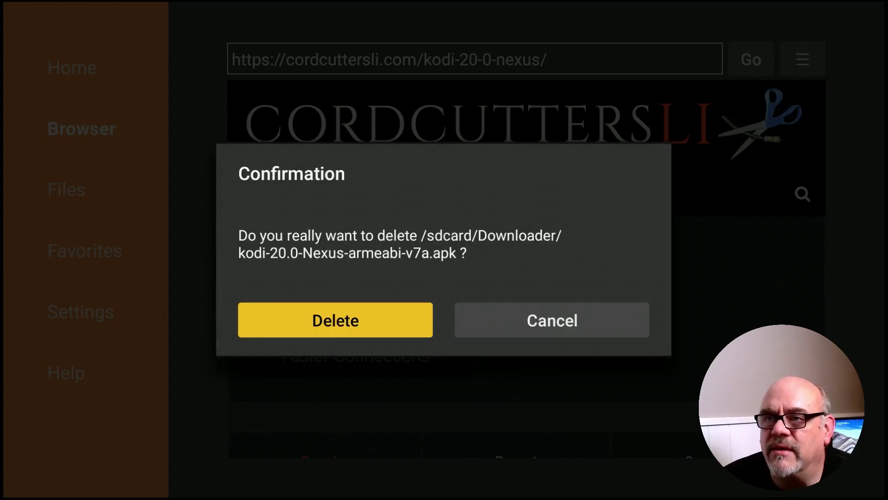
key("Return")
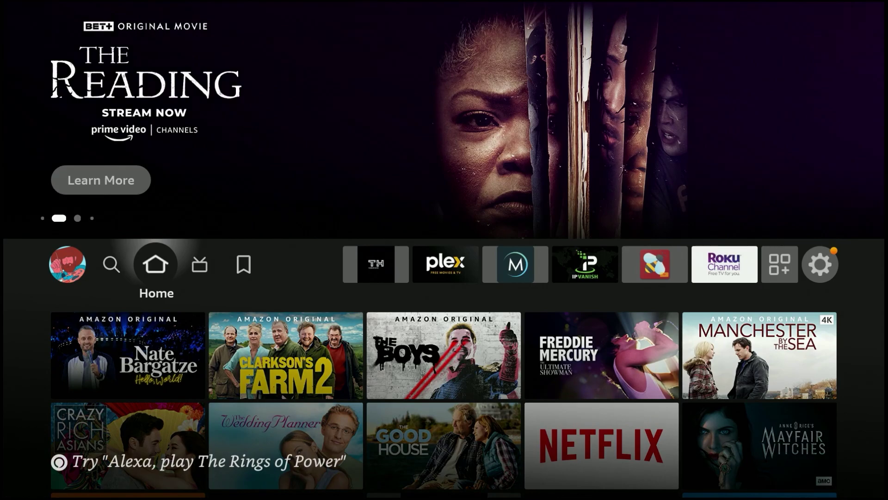
- Open the full Apps & Channels library from the Home quick overlay
key("Right")
key("Right")
key("Right")
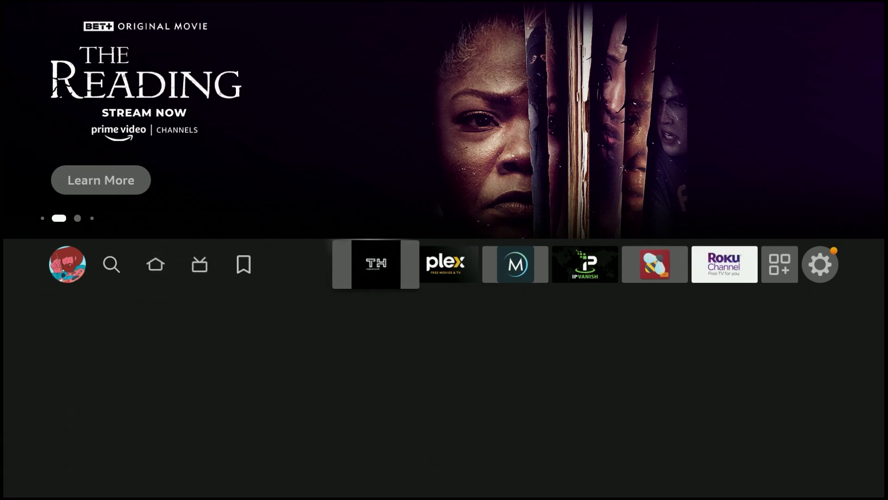
key("Right")
key("Right")
key("Left")
key("Left")
key("Left")
key("Left")
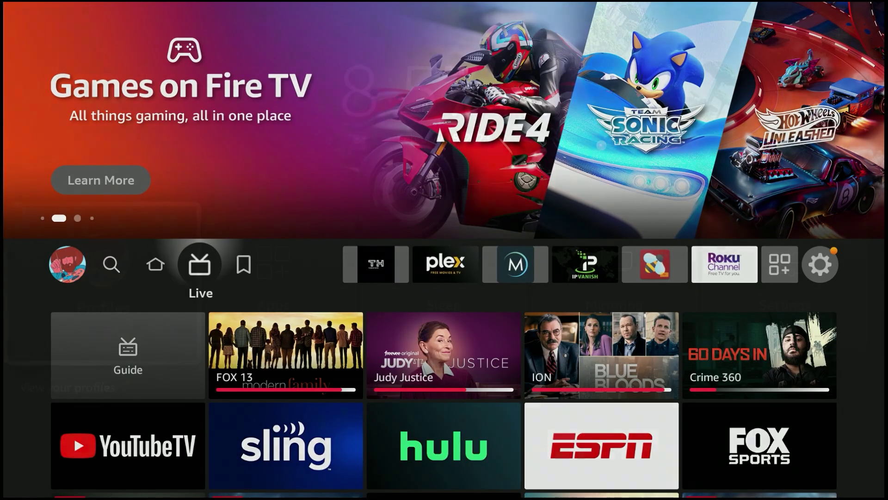
key("Home")
key("Right")
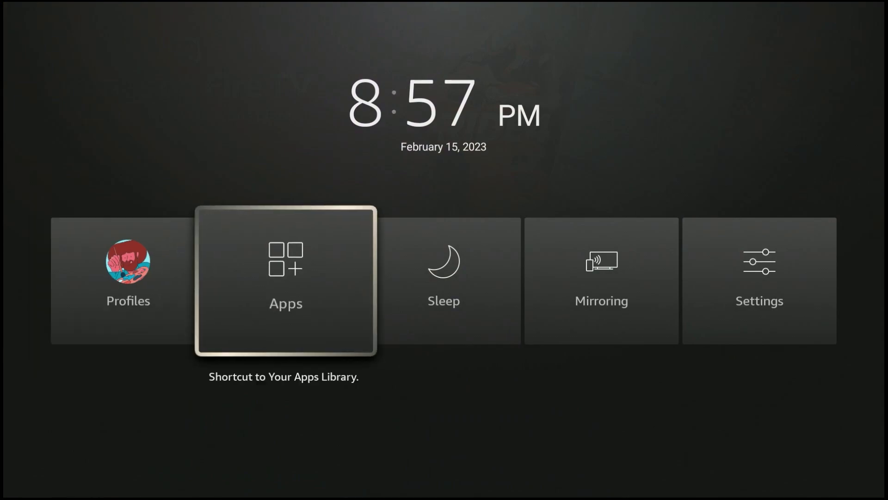
key("Return")
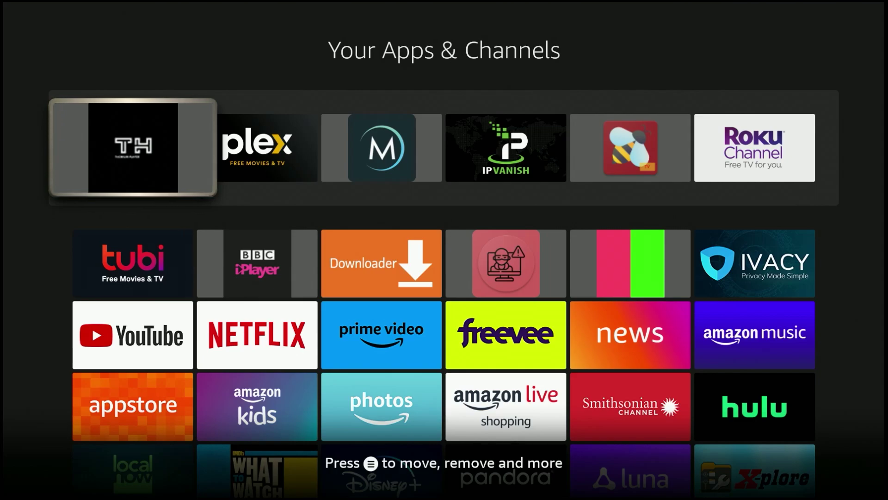
- Move Kodi to the front of Your Apps, then check it leads the home app row
key("Up")
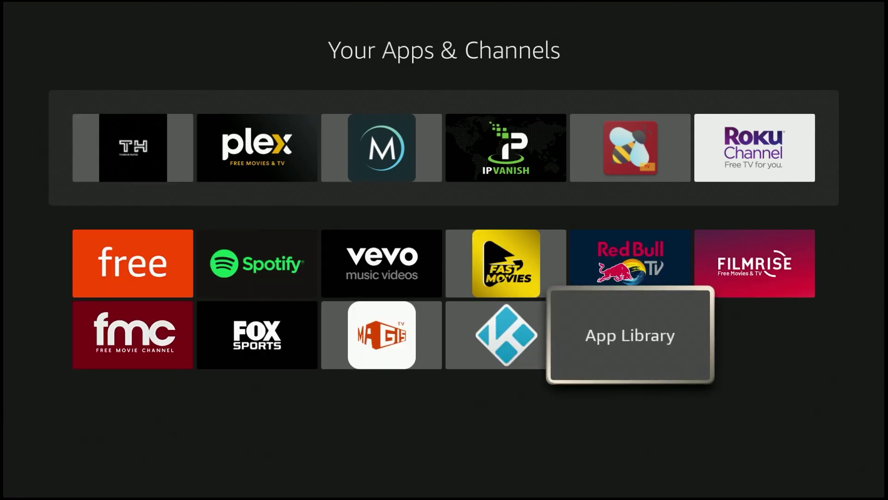
key("Left")
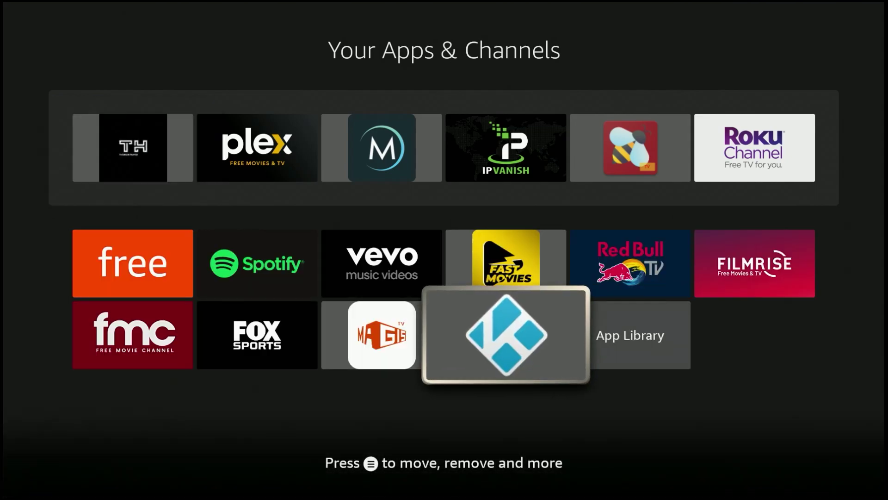
key("Menu")
key("Down")
key("Down")
key("Down")
key("Up")
key("Up")
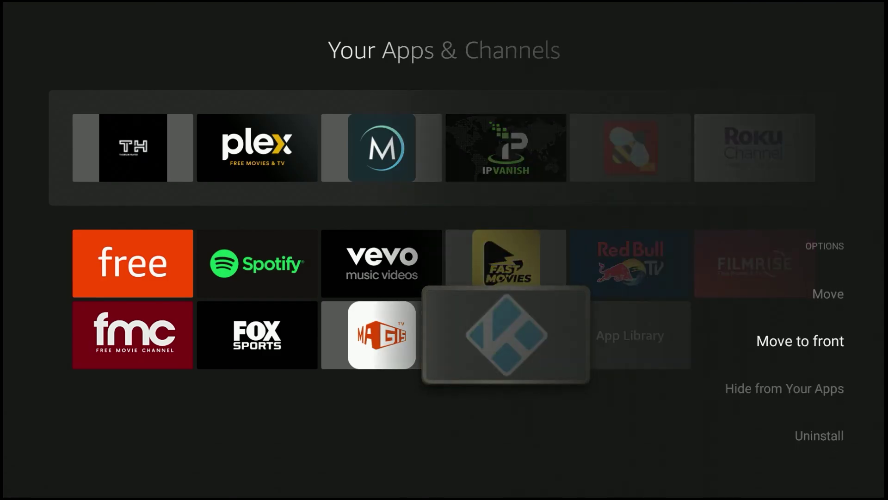
key("Return")
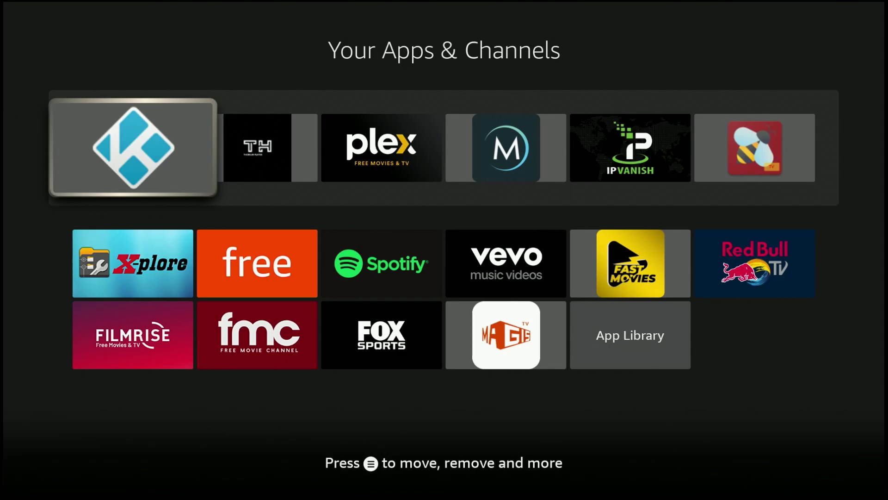
key("Home")
key("Right")
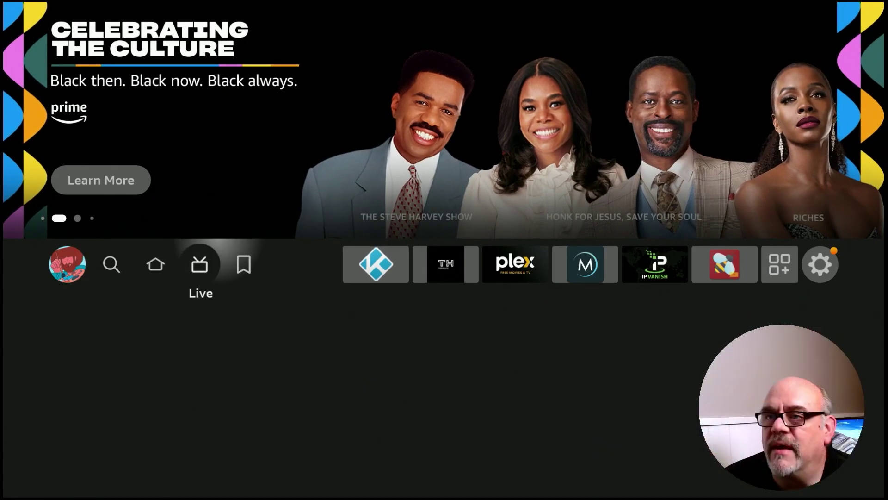
key("Right")
key("Right")
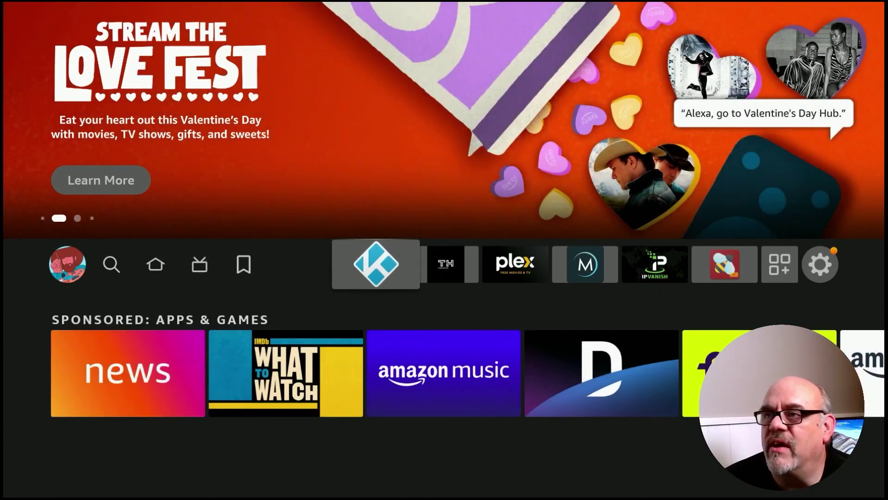